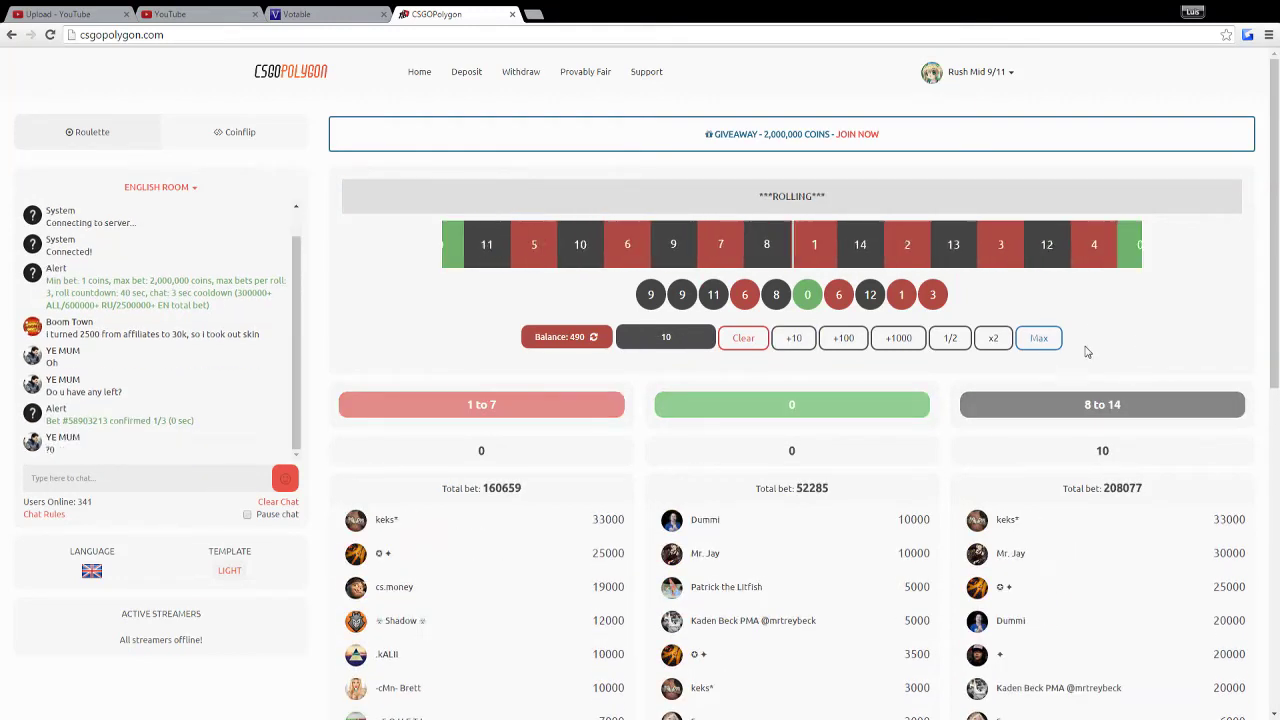
- Bet 10, 10, 20, 40 and 80 coins on 8 to 14, doubling after each loss until the win on 9
left_click(1072, 404)
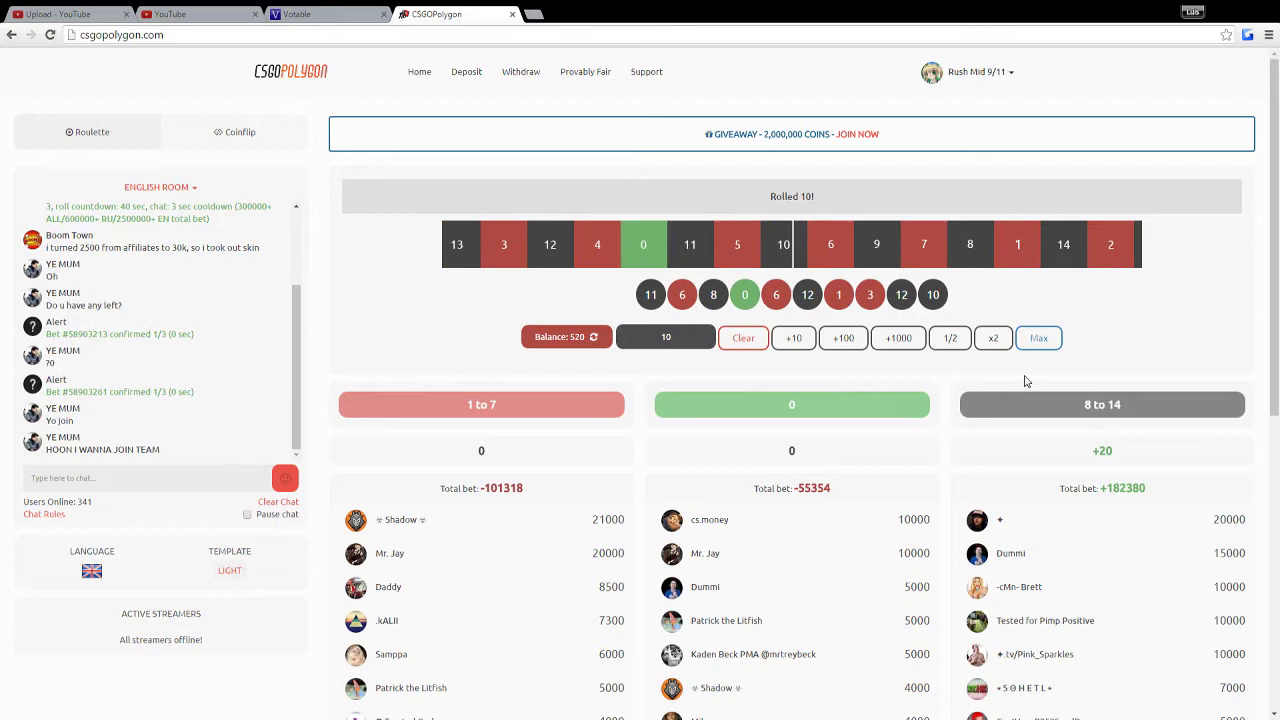
left_click(1060, 404)
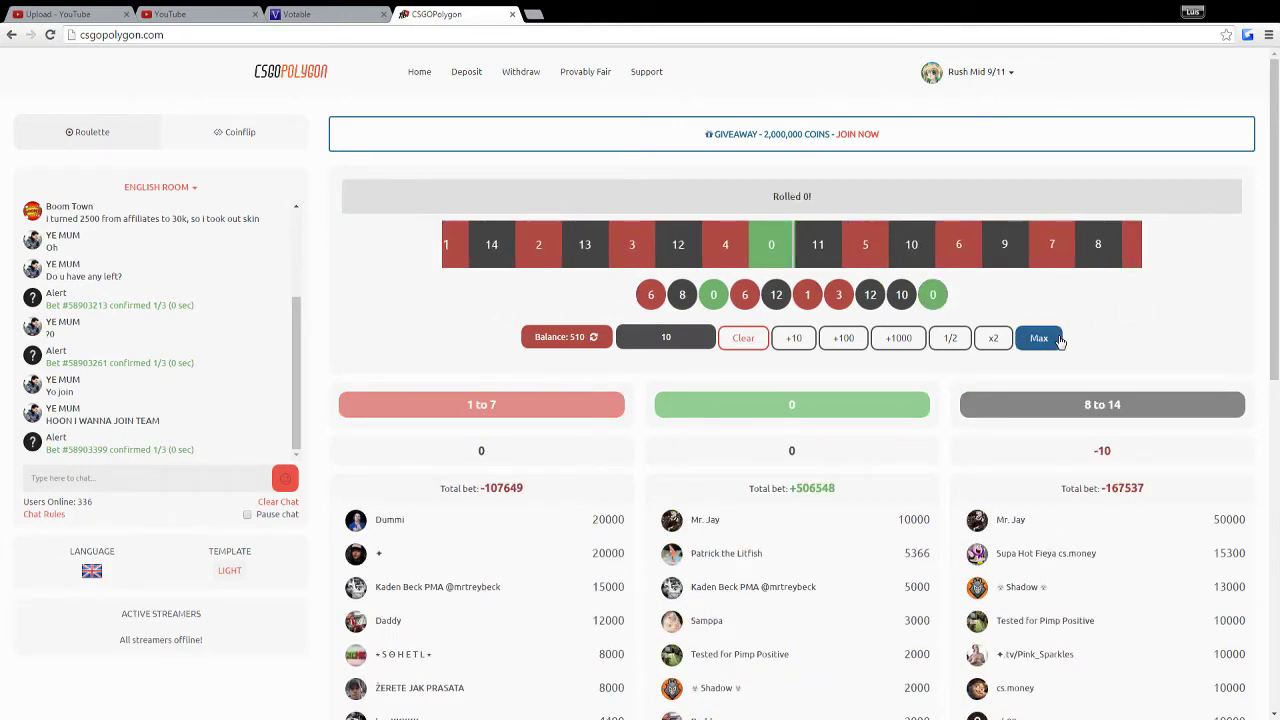
left_click(793, 338)
left_click(1102, 404)
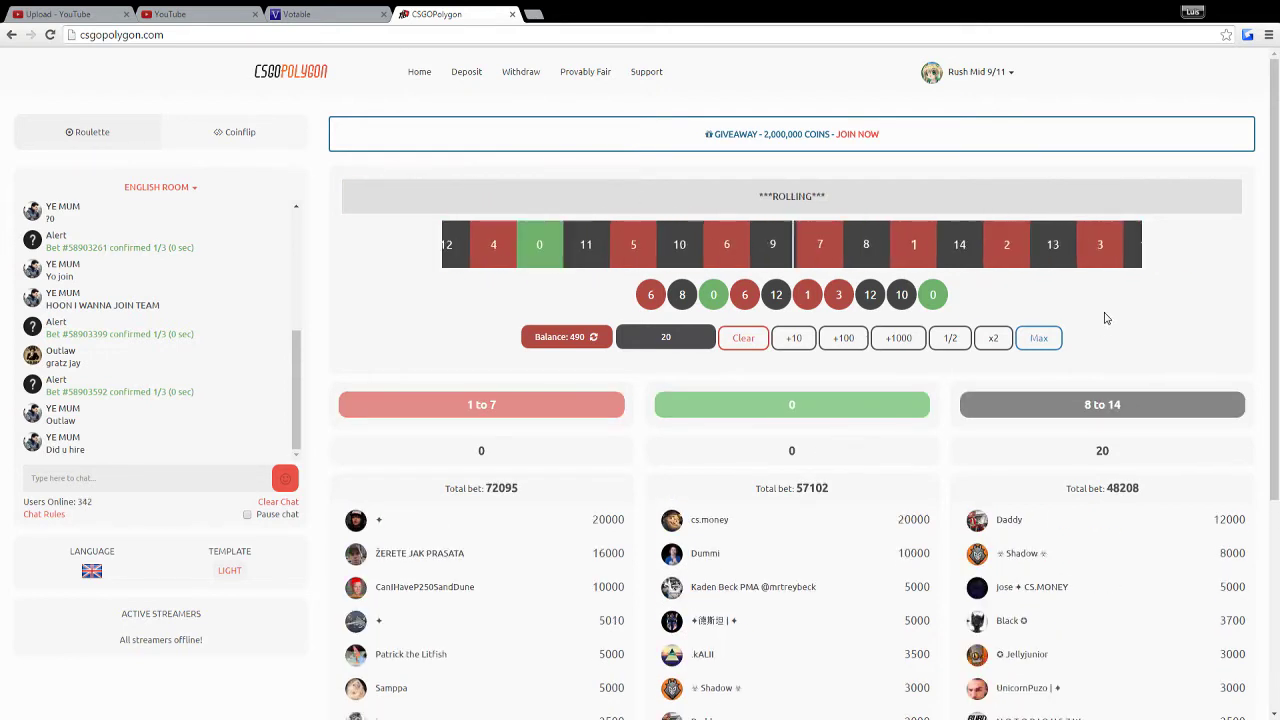
left_click(794, 337)
left_click(794, 337)
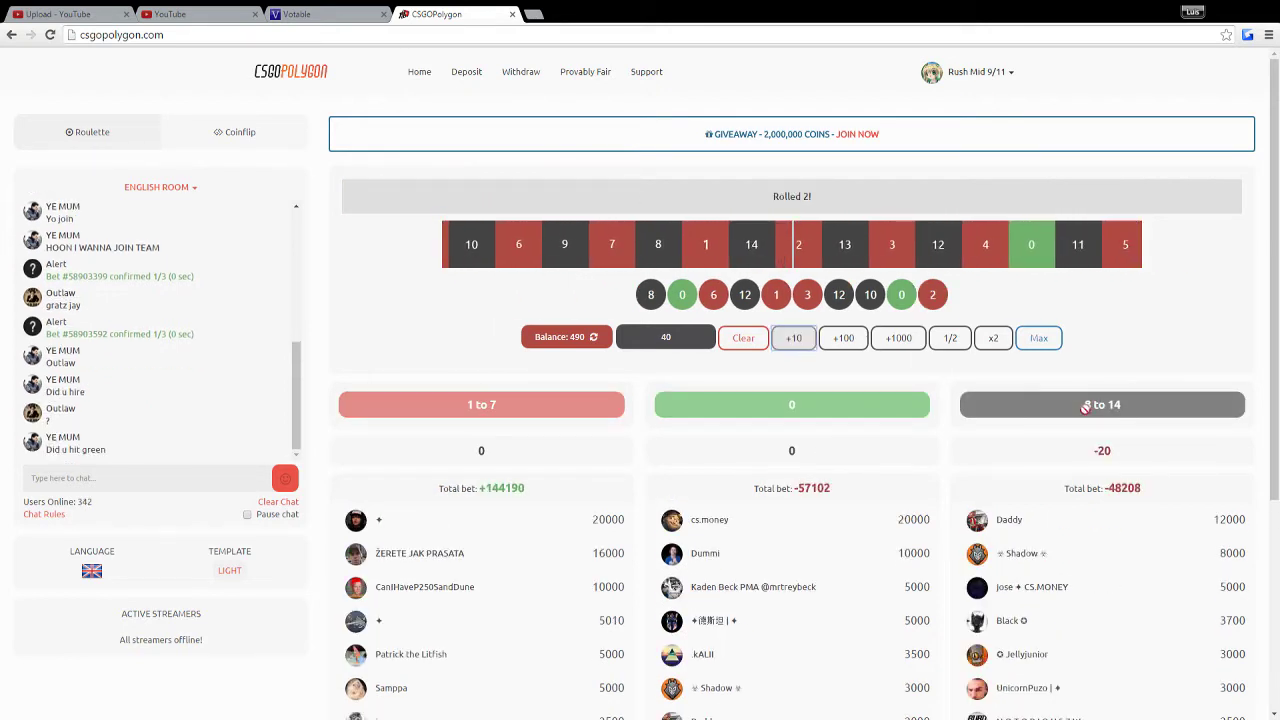
left_click(1102, 404)
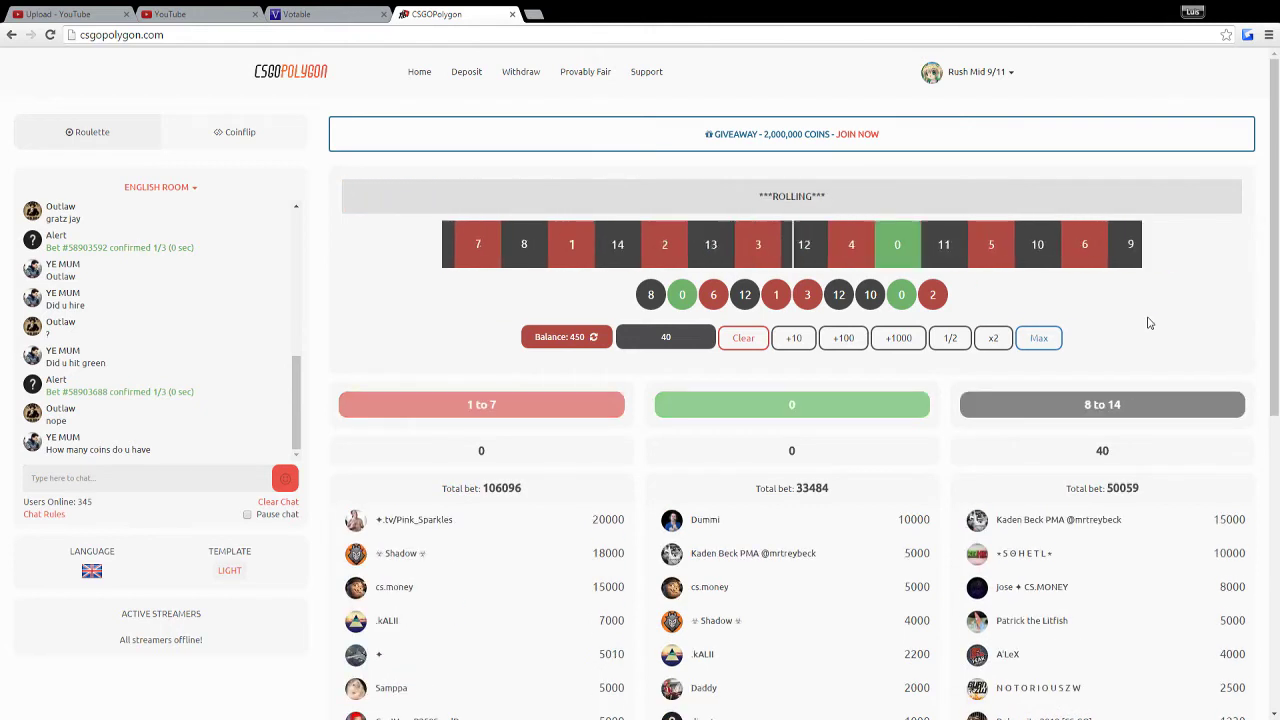
left_click(794, 338)
left_click(794, 338)
left_click(794, 338)
left_click(794, 338)
left_click(1102, 404)
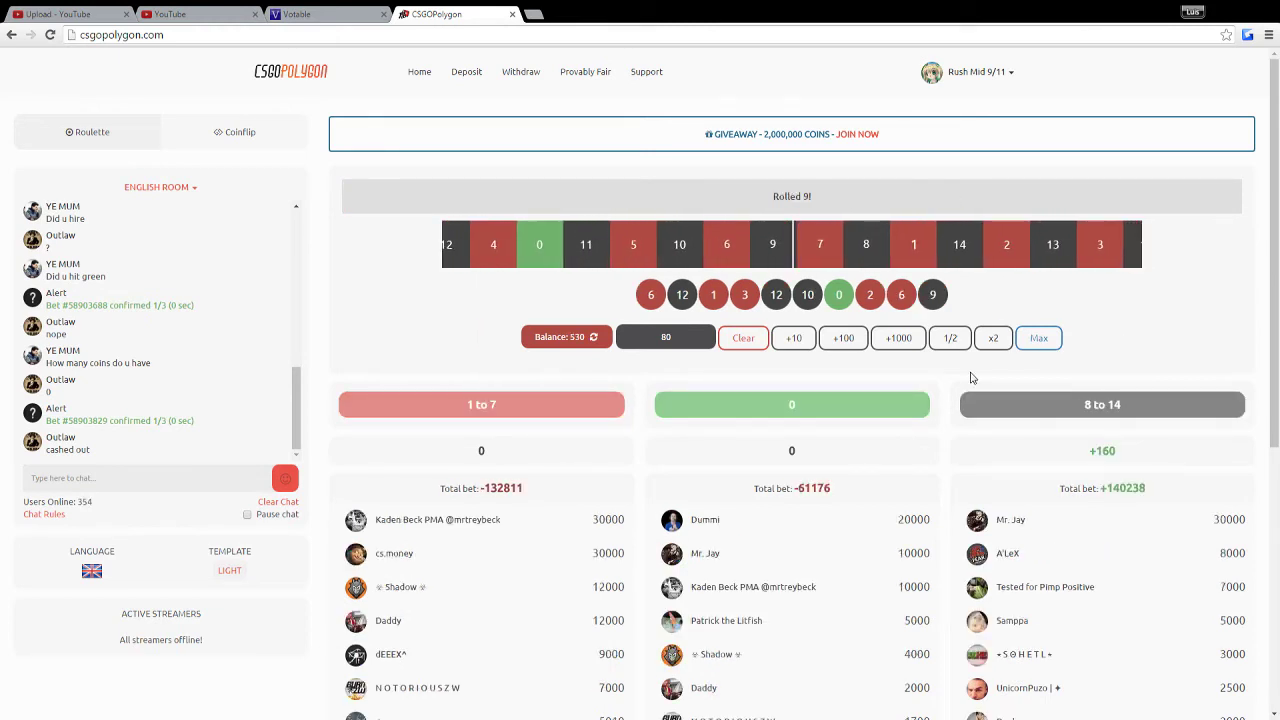
type("10")
- Place three 10-coin bets on 8 to 14, then double the stake to 20
left_click(975, 405)
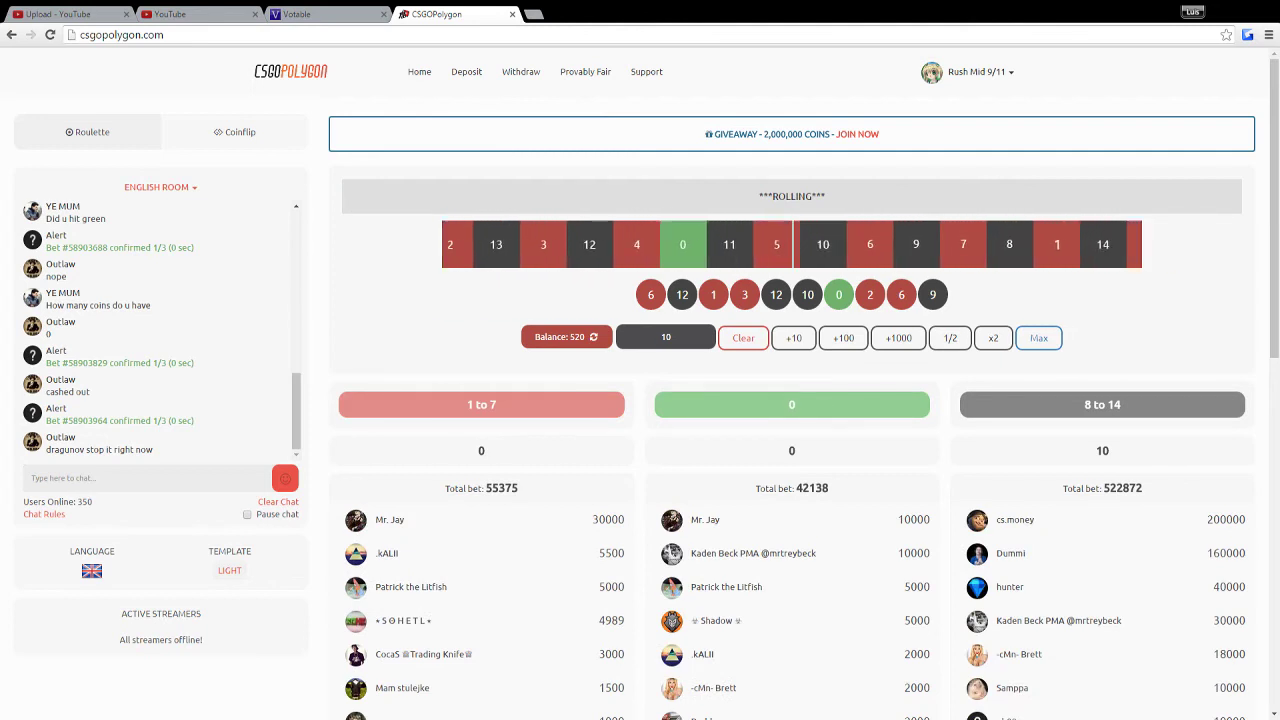
left_click(1102, 404)
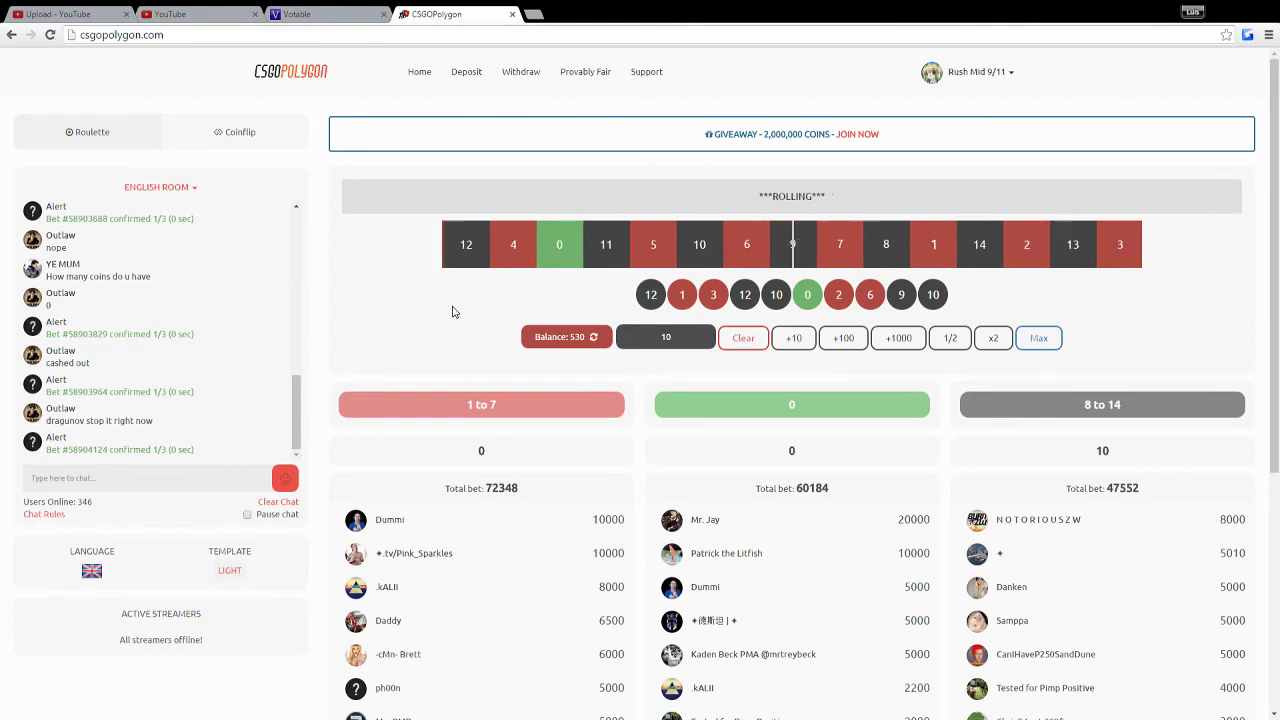
left_click(1089, 404)
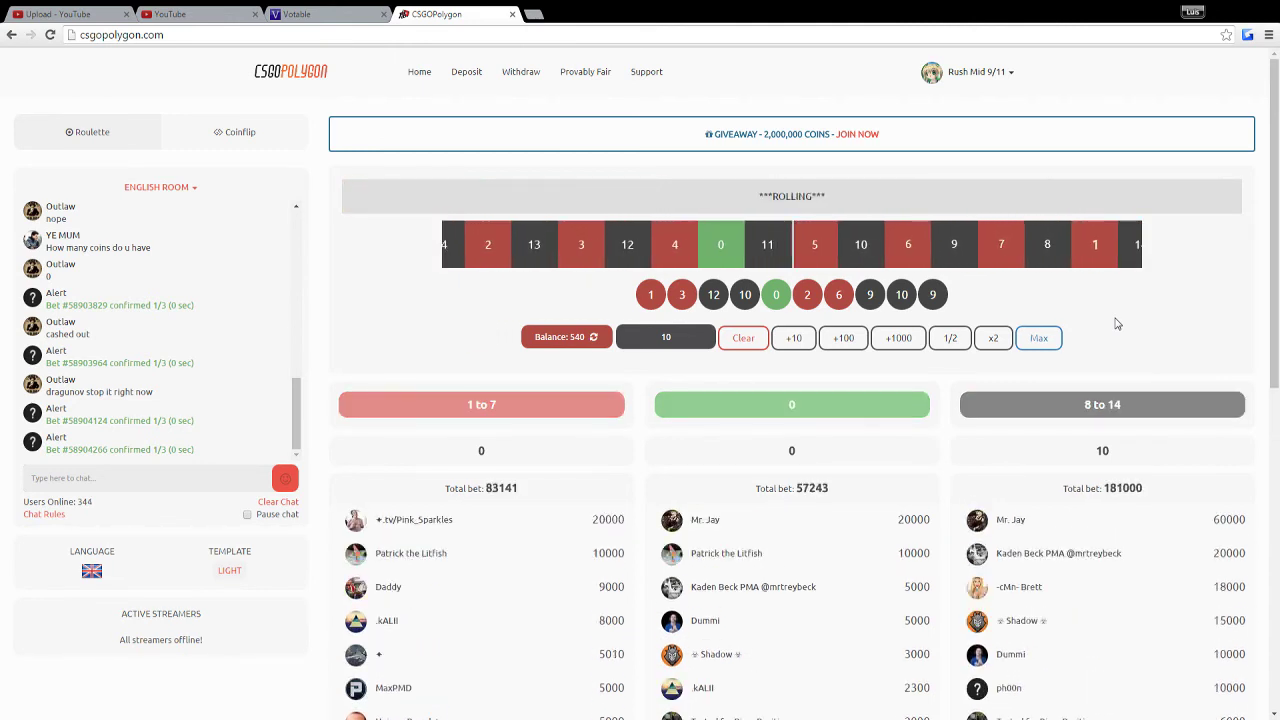
left_click(793, 337)
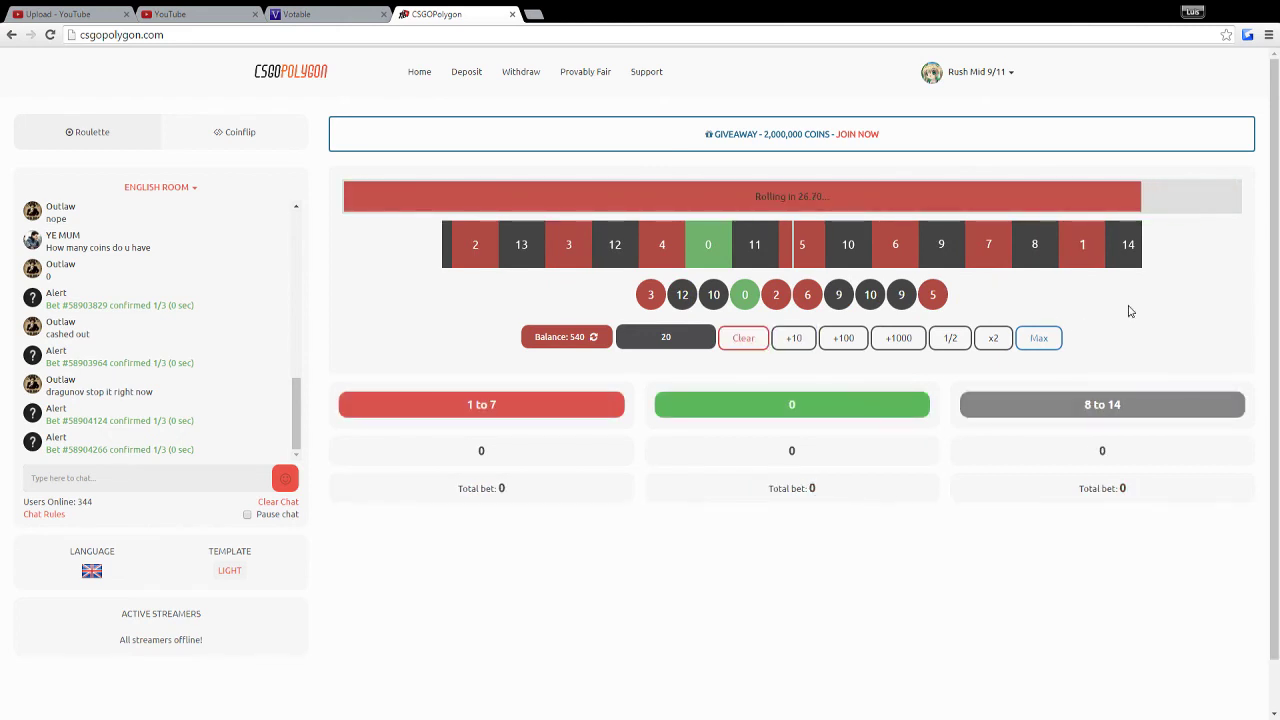